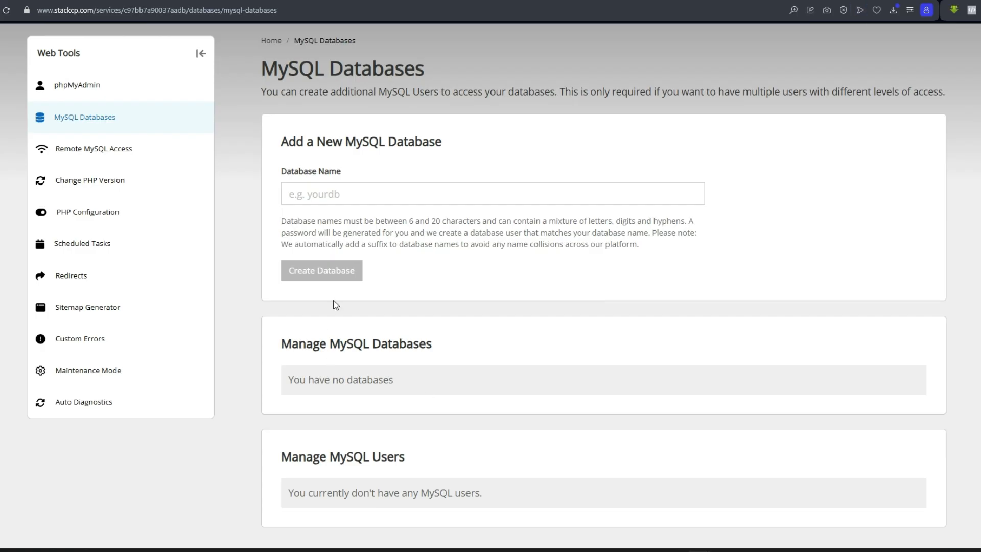
Step: Create a new MySQL database named "database"
click(350, 194)
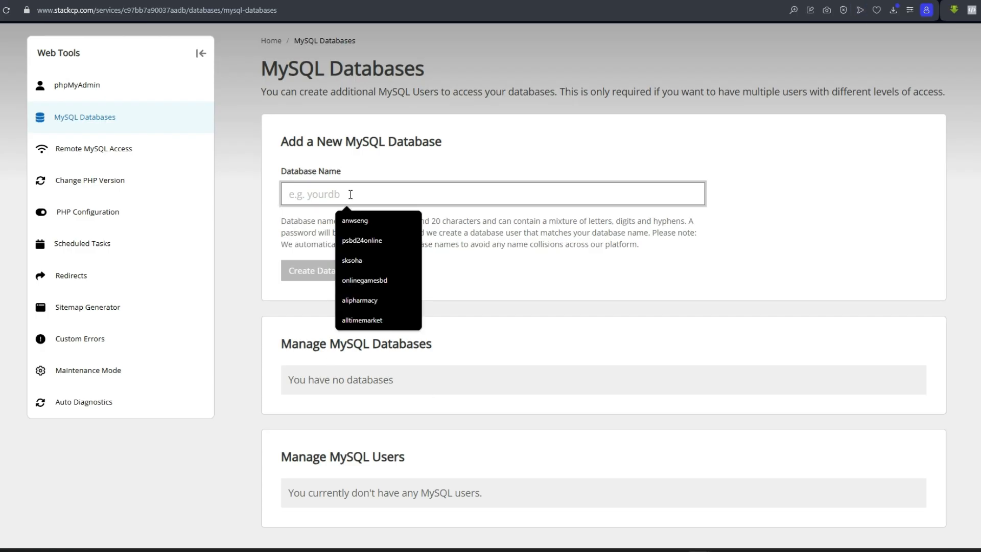
text(data)
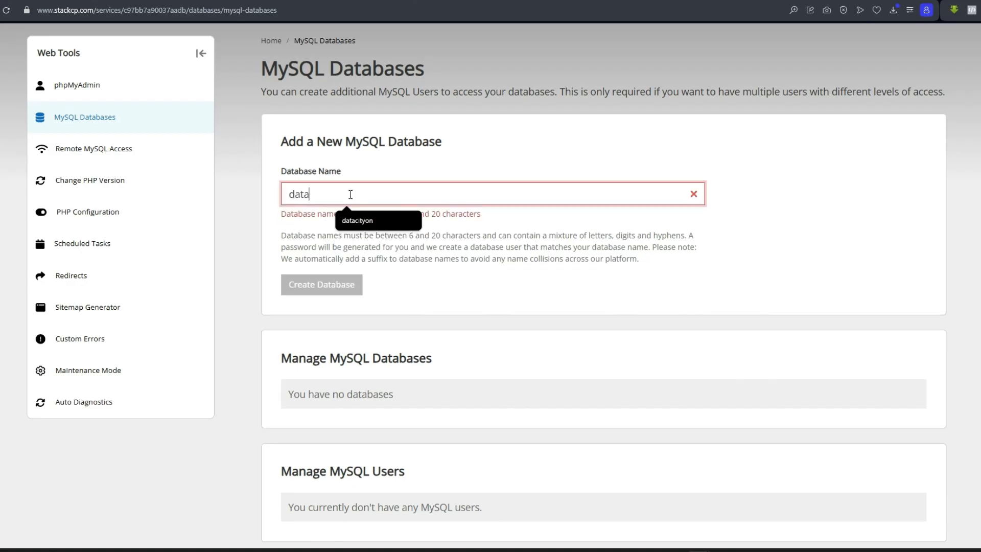
text(base)
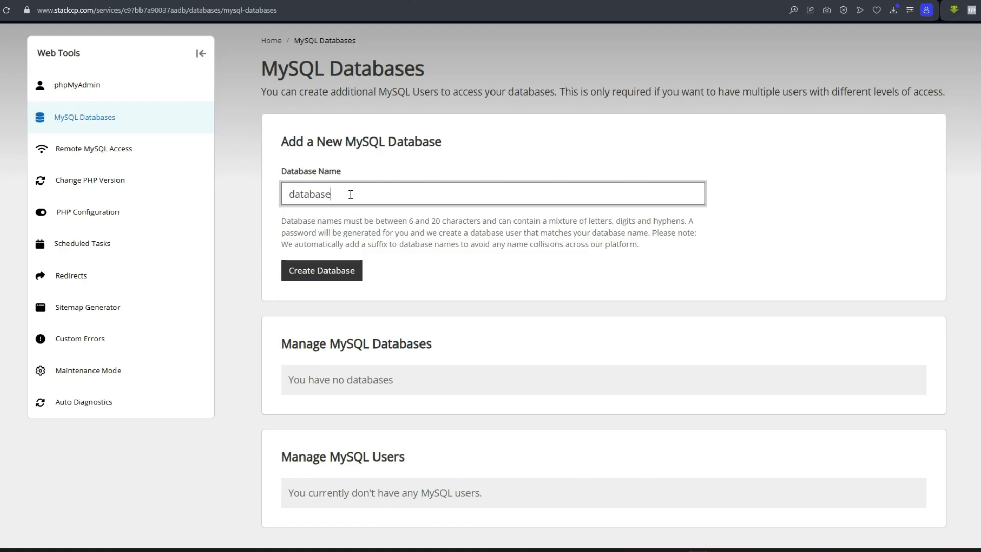
click(322, 273)
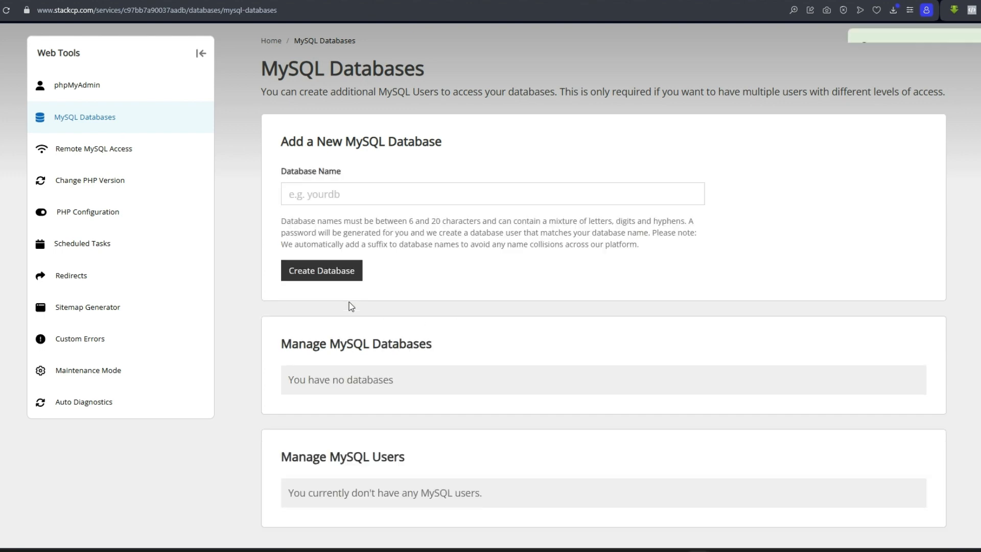
scroll(464, 353, down, 2)
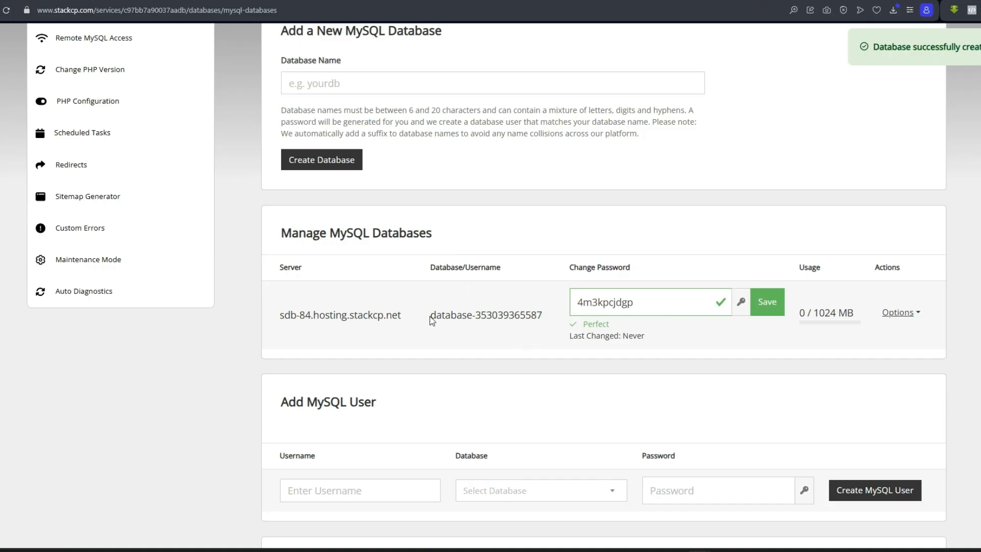
drag(431, 314, 542, 317)
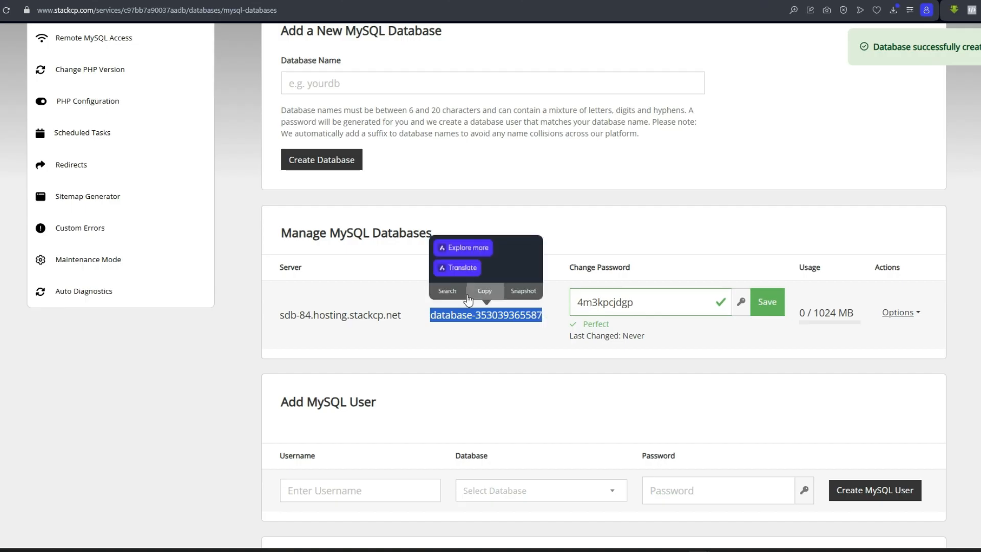
click(416, 283)
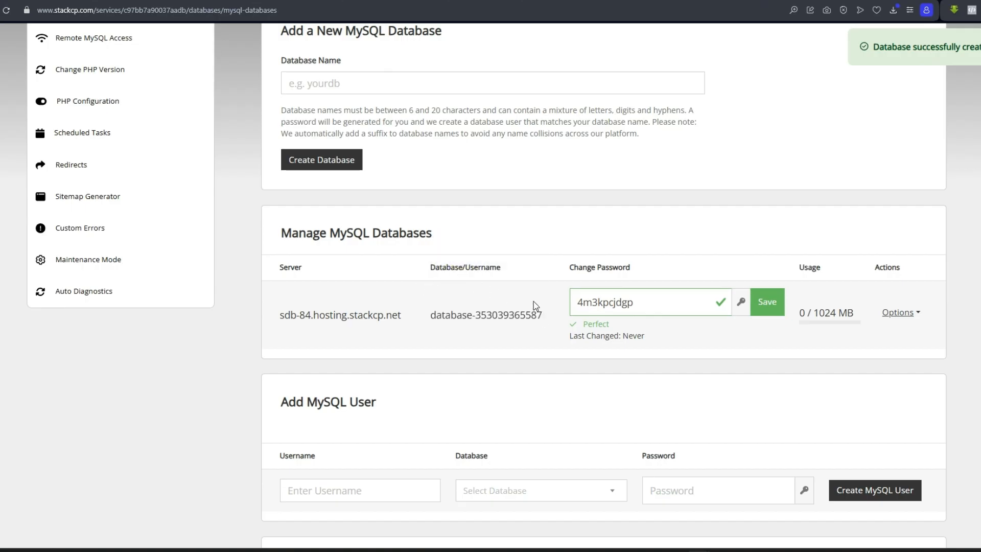
drag(548, 314, 429, 317)
key(ctrl+c)
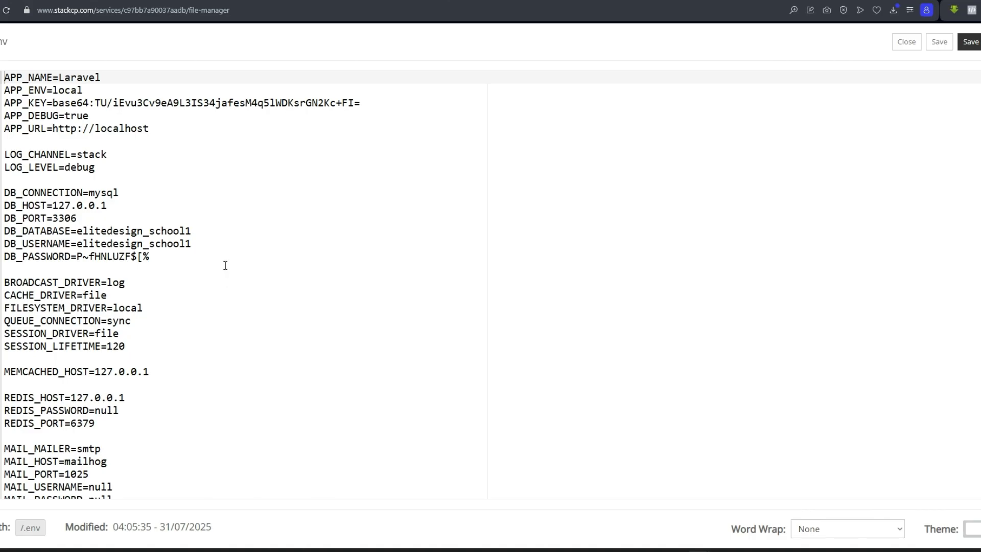
click(194, 231)
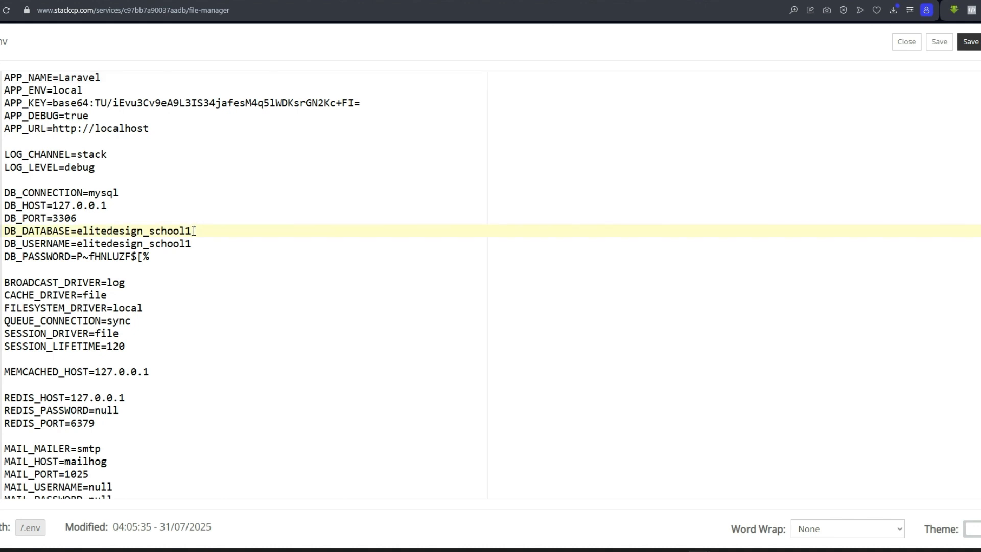
drag(194, 231, 80, 231)
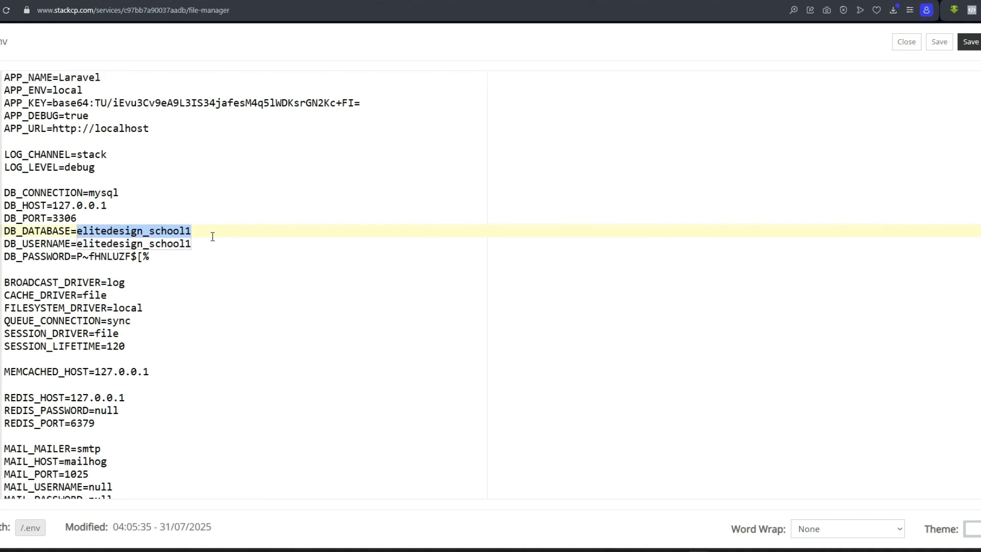
key(ctrl+v)
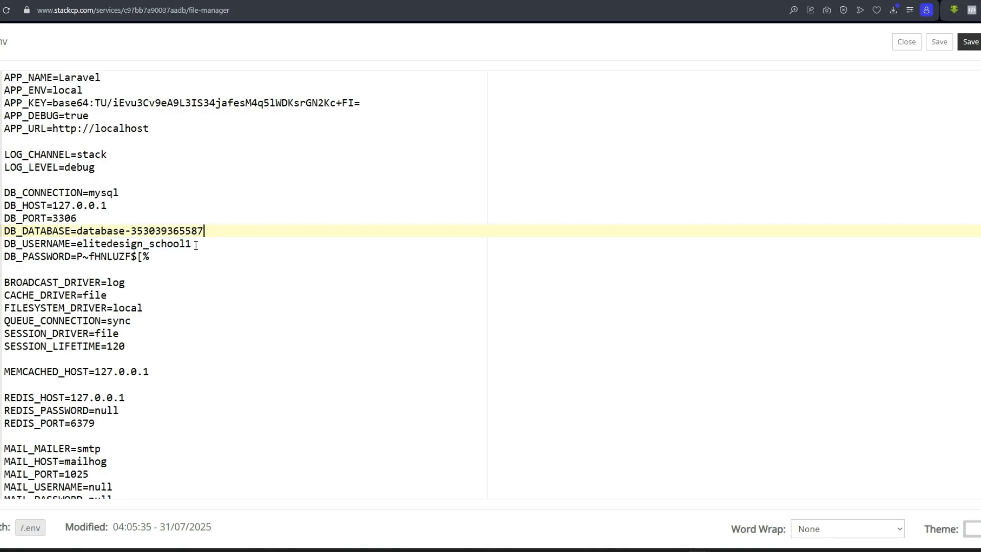
drag(195, 245, 77, 245)
key(ctrl+v)
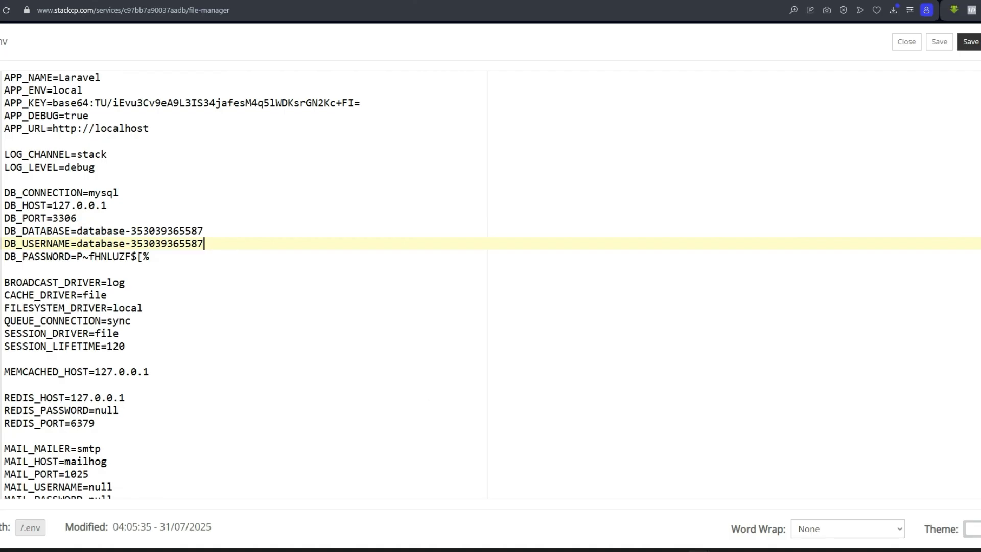
Step: Copy and save the new database's generated password, and paste it as the DB_PASSWORD value in the .env file
key(ctrl+Tab)
drag(645, 306, 573, 305)
key(ctrl+c)
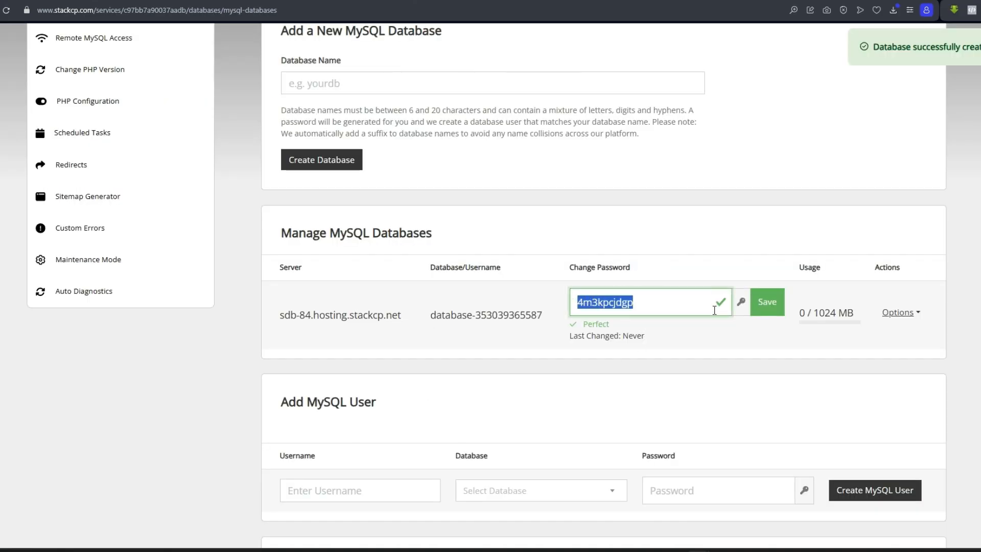
click(767, 302)
key(ctrl+Tab)
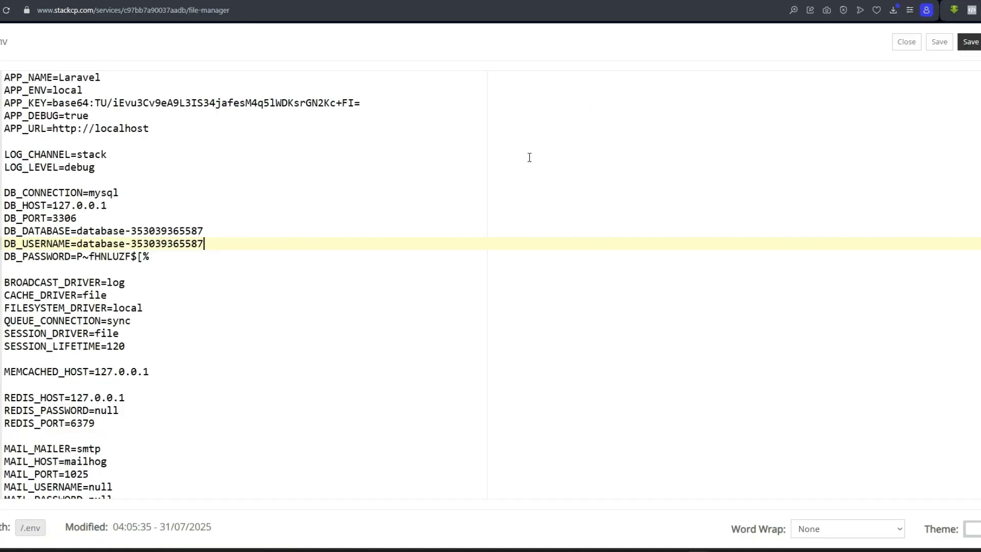
drag(150, 256, 77, 256)
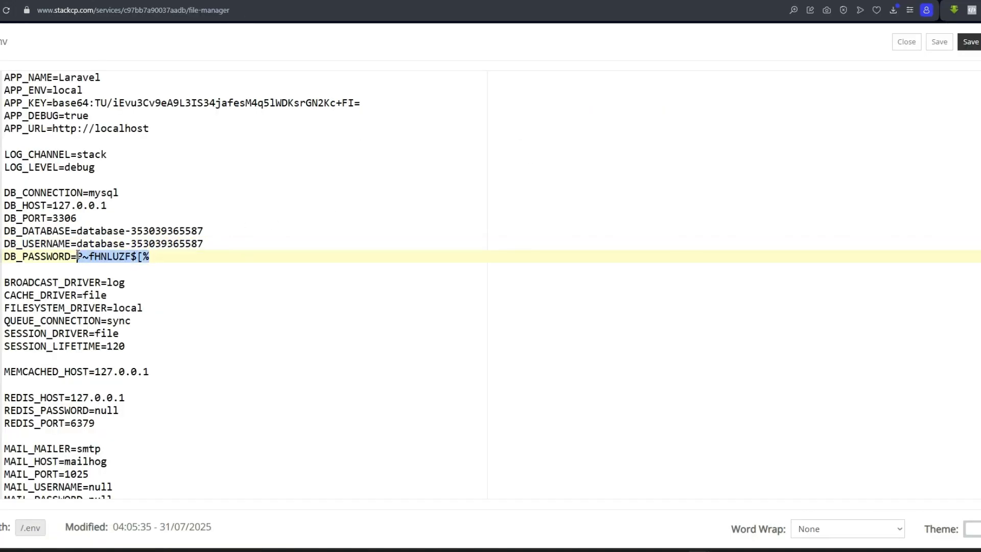
key(ctrl+v)
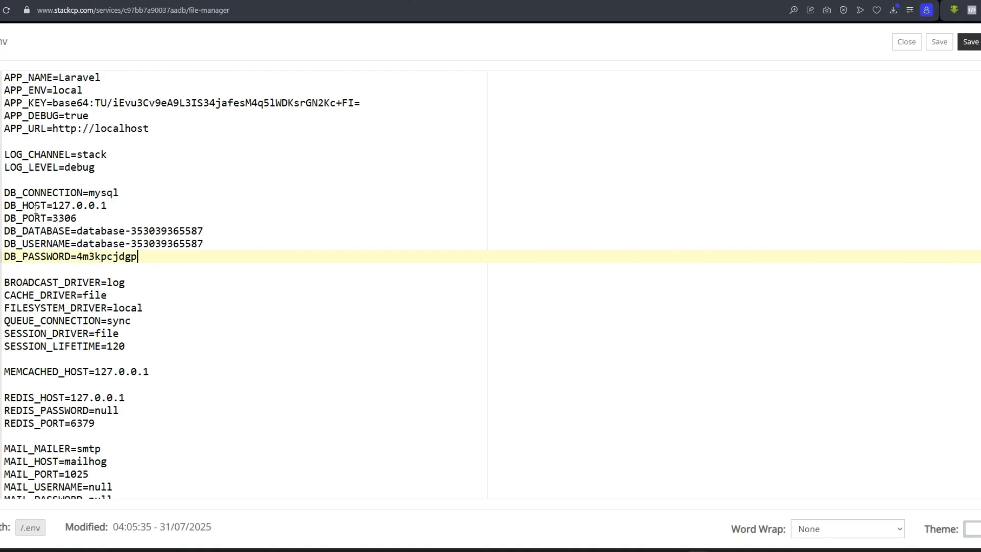
Step: Copy the database server name and set DB_HOST in the .env file to sdb-84.hosting.stackcp.net
click(111, 205)
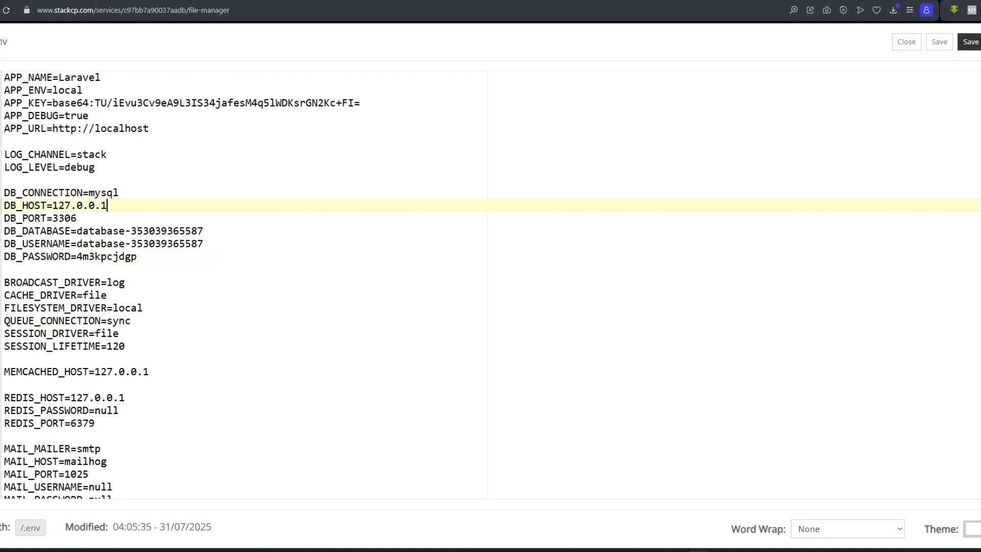
click(864, 1)
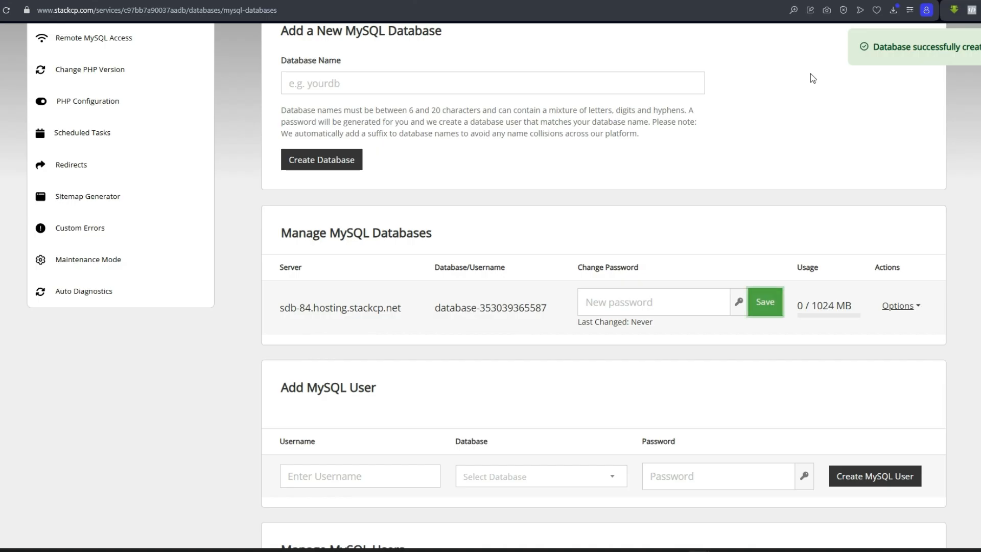
click(760, 5)
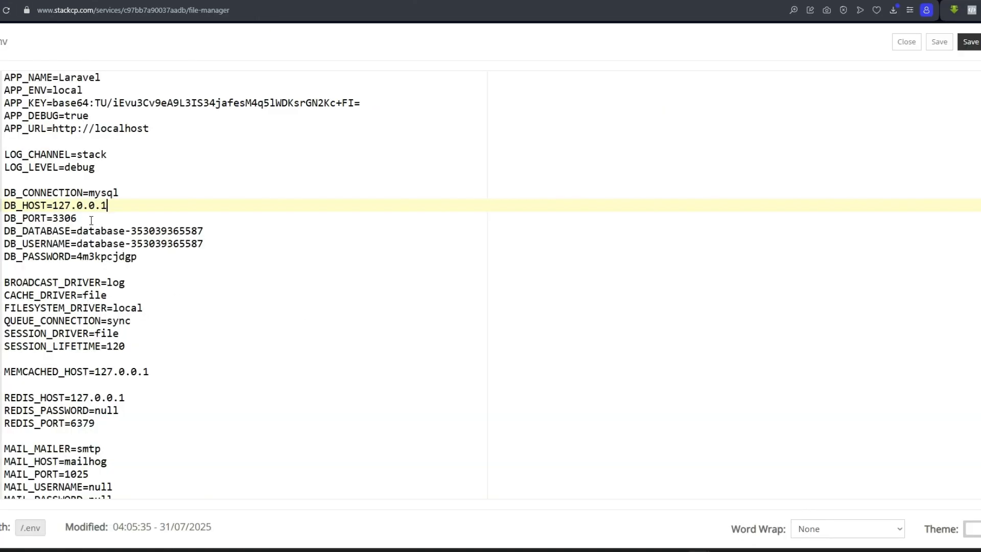
click(863, 0)
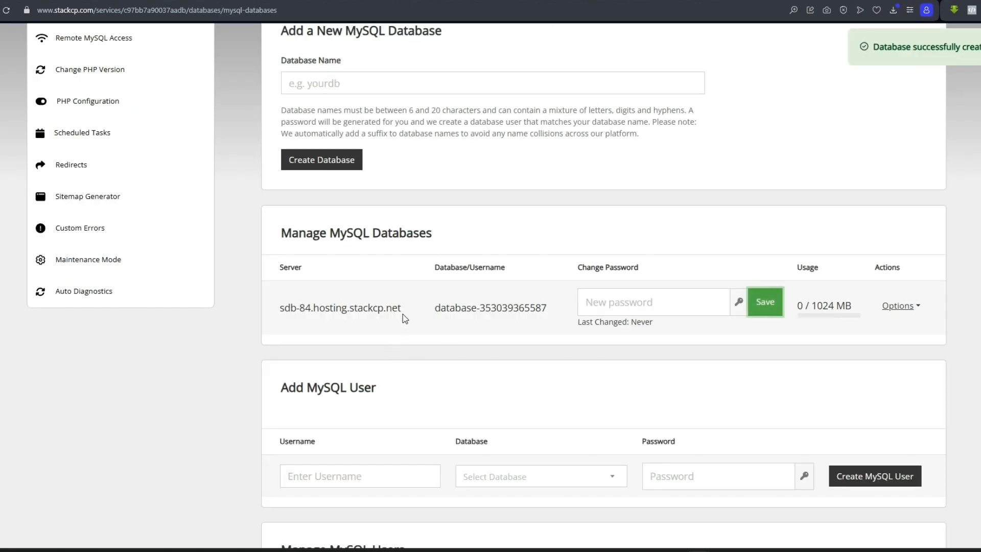
drag(403, 308, 279, 308)
key(ctrl+c)
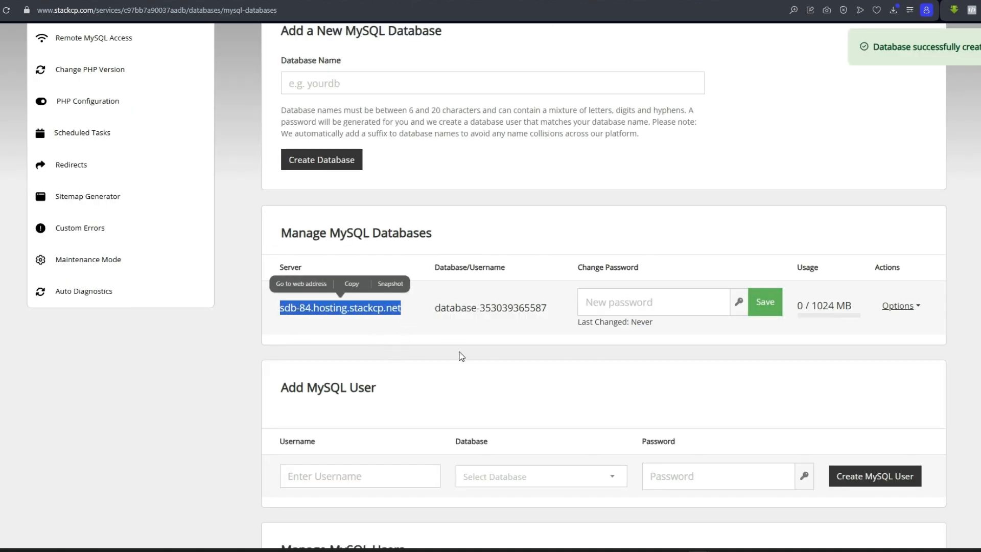
click(741, 0)
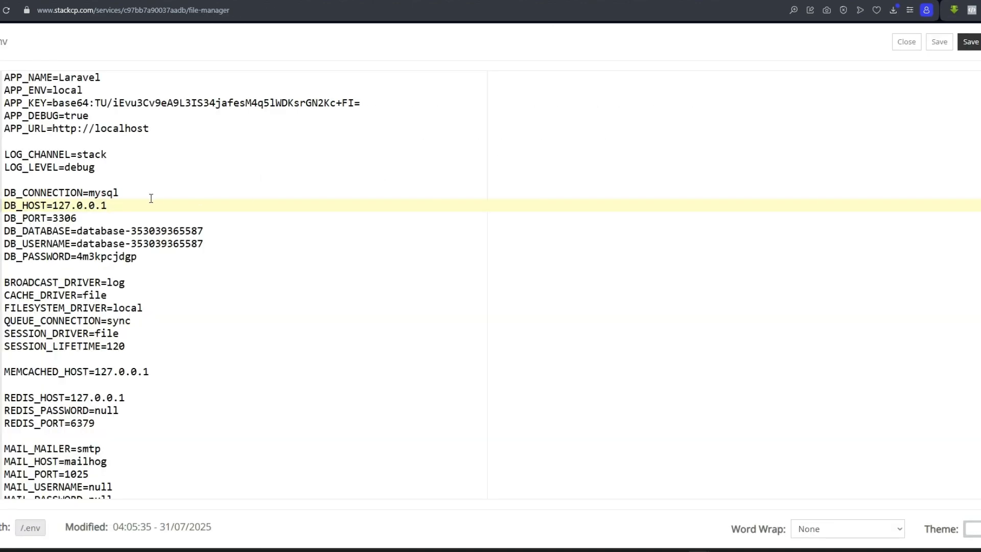
drag(115, 206, 55, 206)
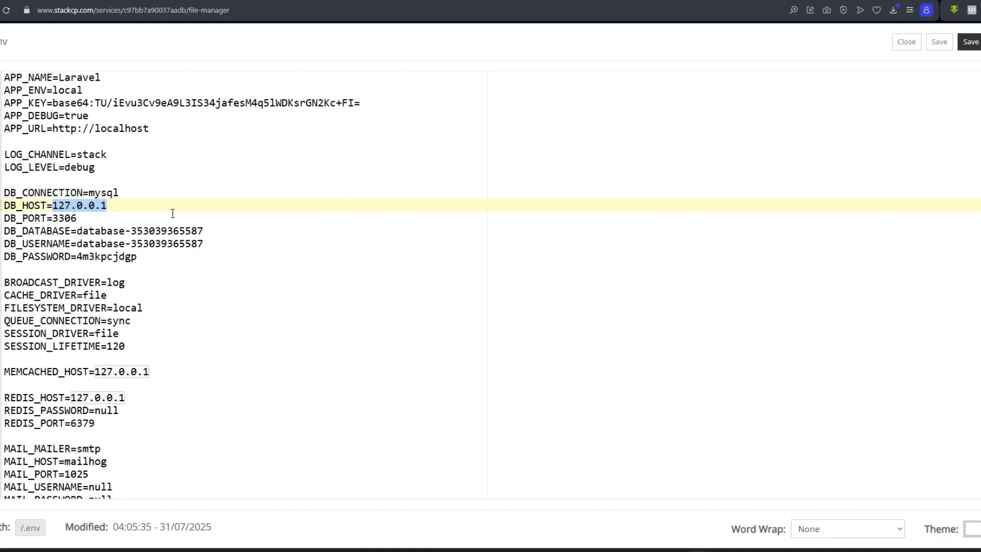
key(ctrl+v)
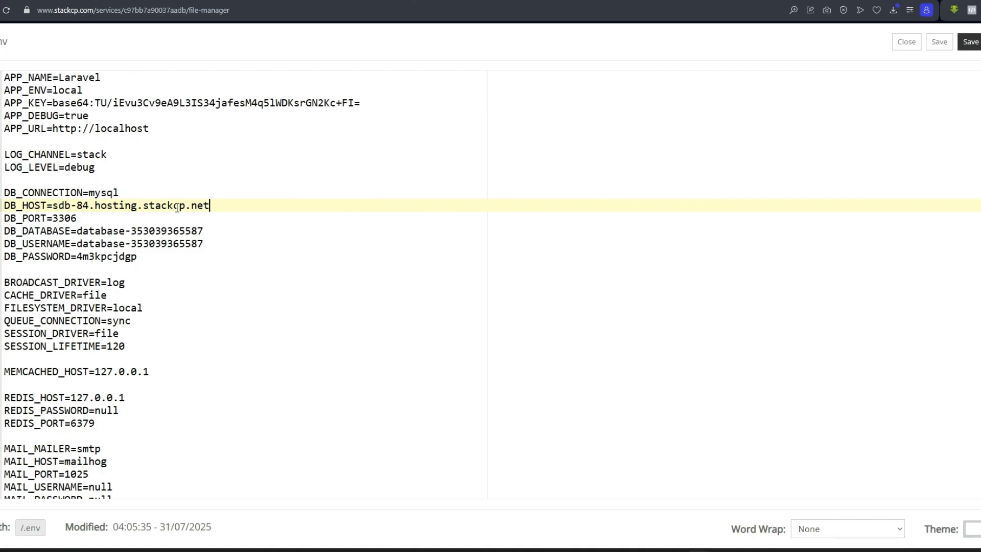
drag(159, 130, 96, 129)
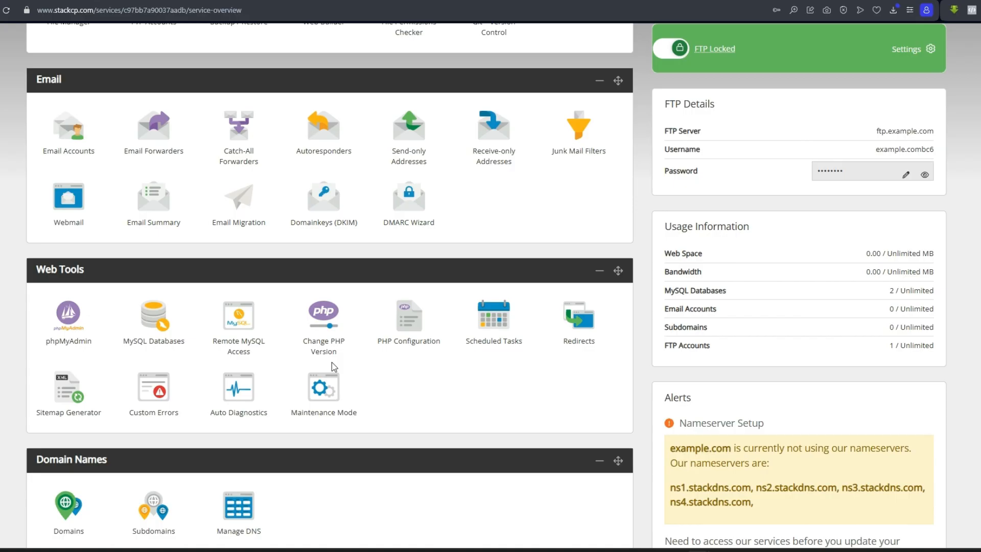
scroll(192, 410, down, 3)
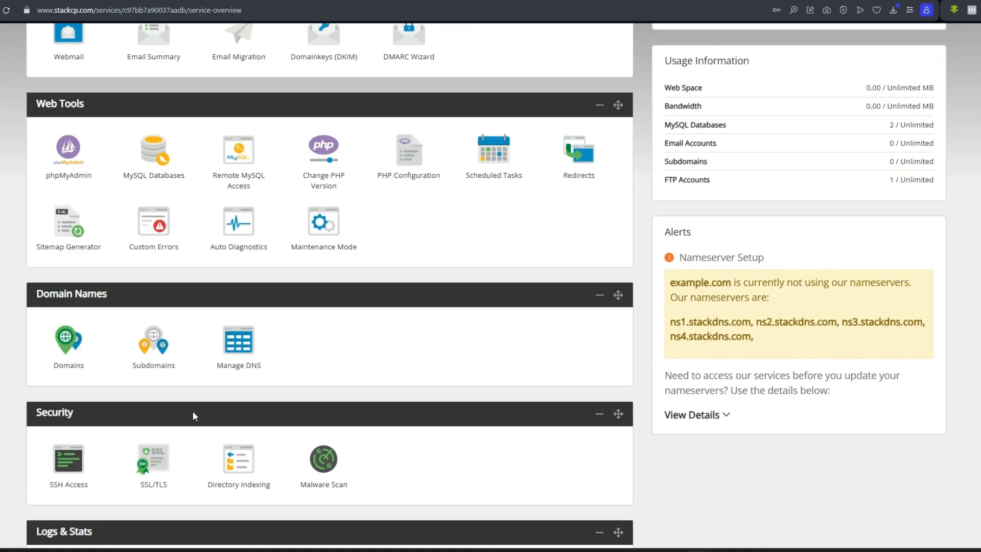
scroll(192, 410, up, 10)
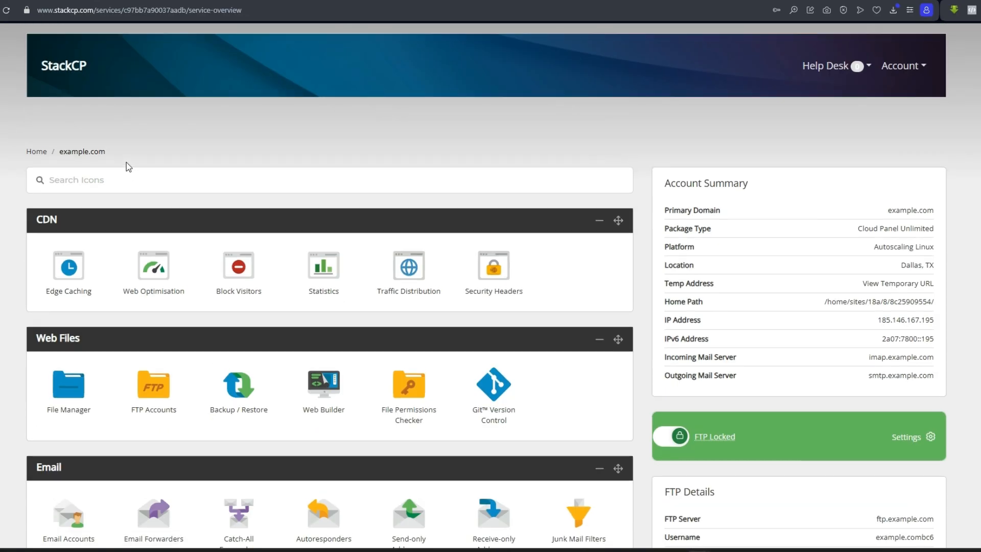
drag(106, 152, 59, 152)
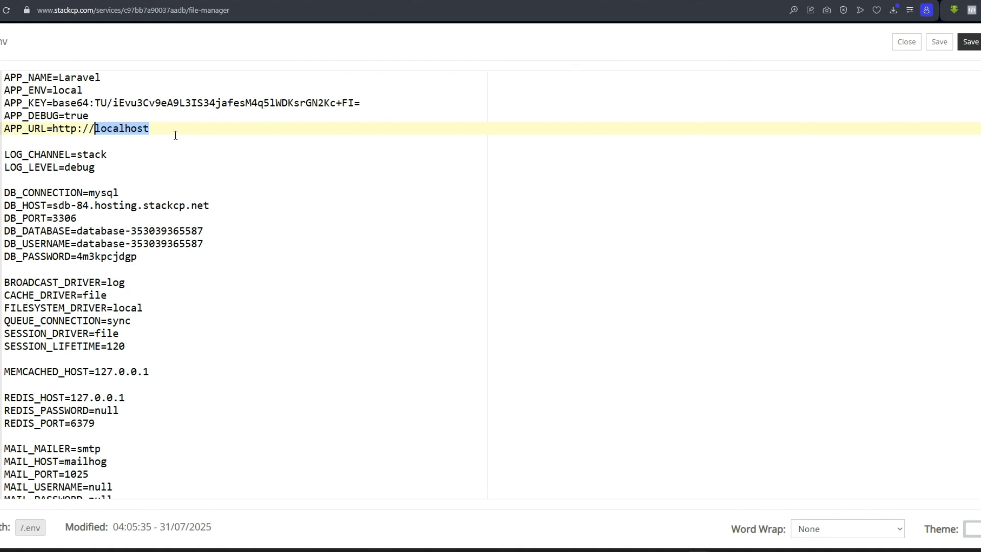
text(example.com)
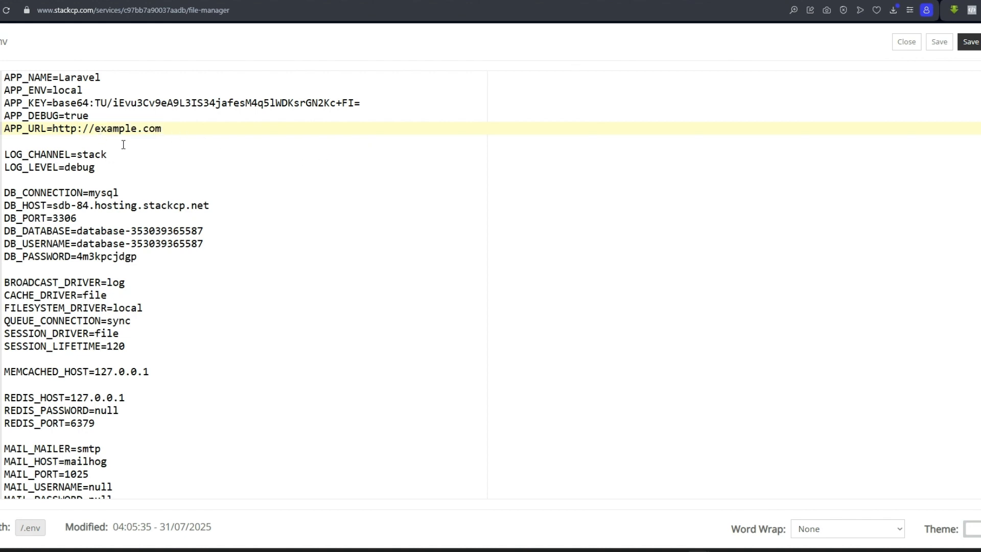
text(s)
click(939, 47)
Step: Compare the DB_HOST value with the server name on the MySQL databases page, and save the .env file
drag(53, 205, 217, 205)
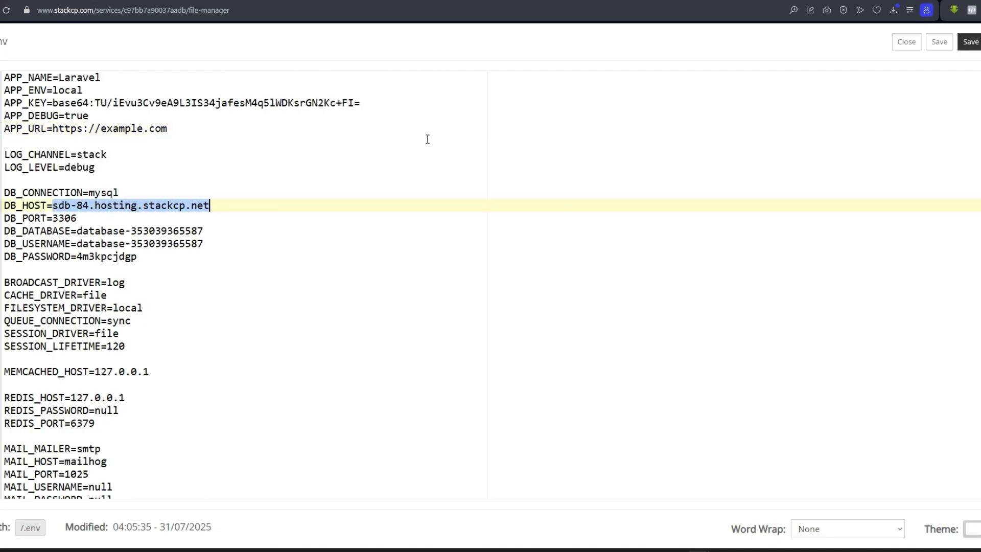
key(ctrl+Tab)
click(411, 325)
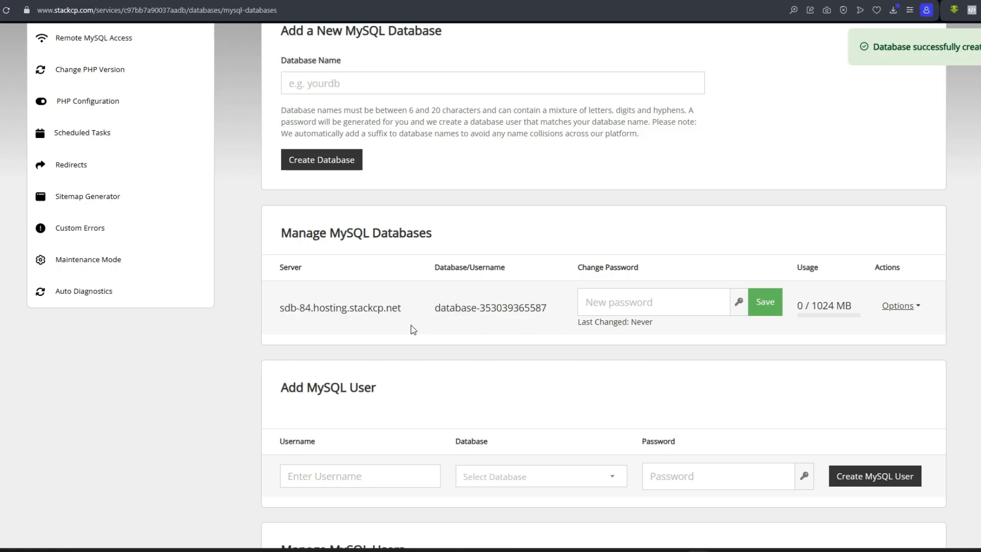
drag(274, 313, 406, 314)
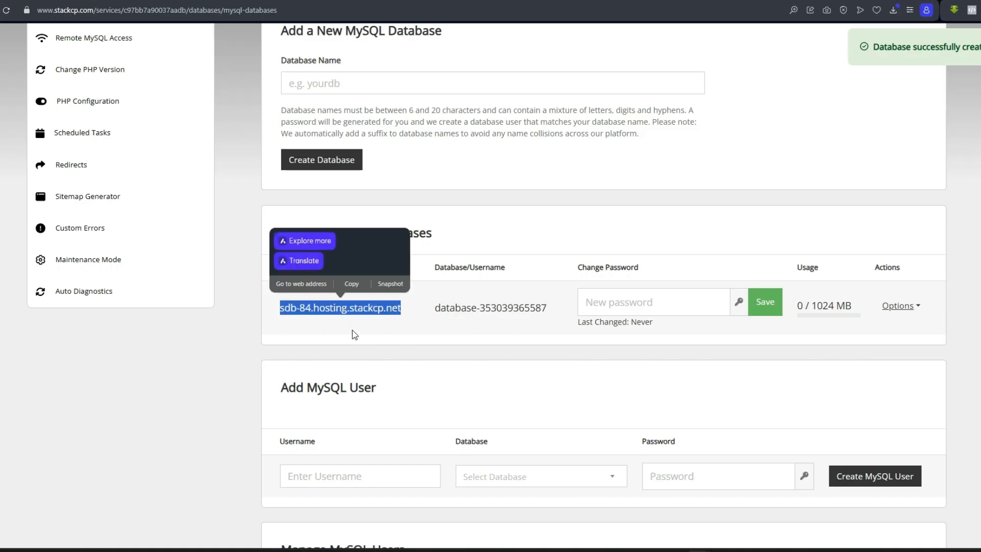
click(311, 322)
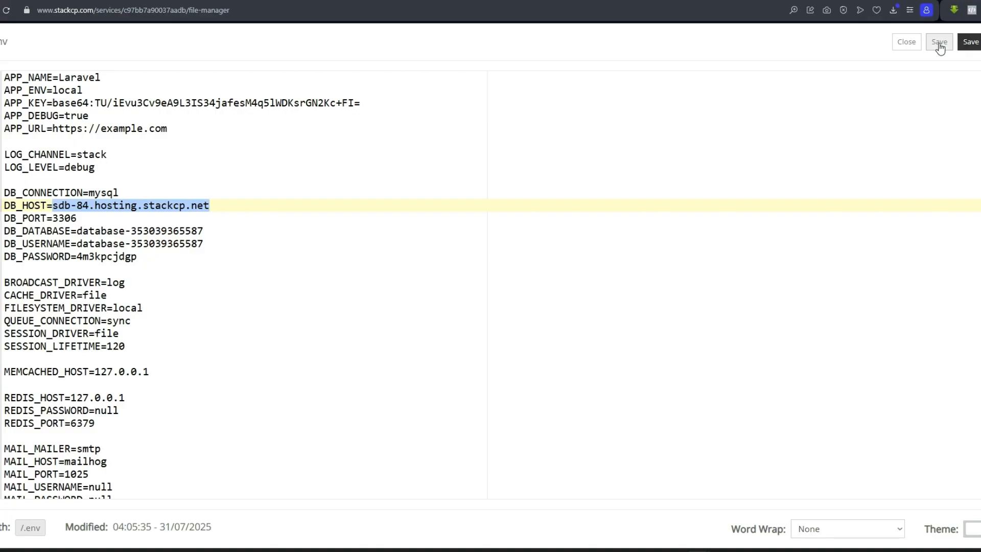
click(942, 42)
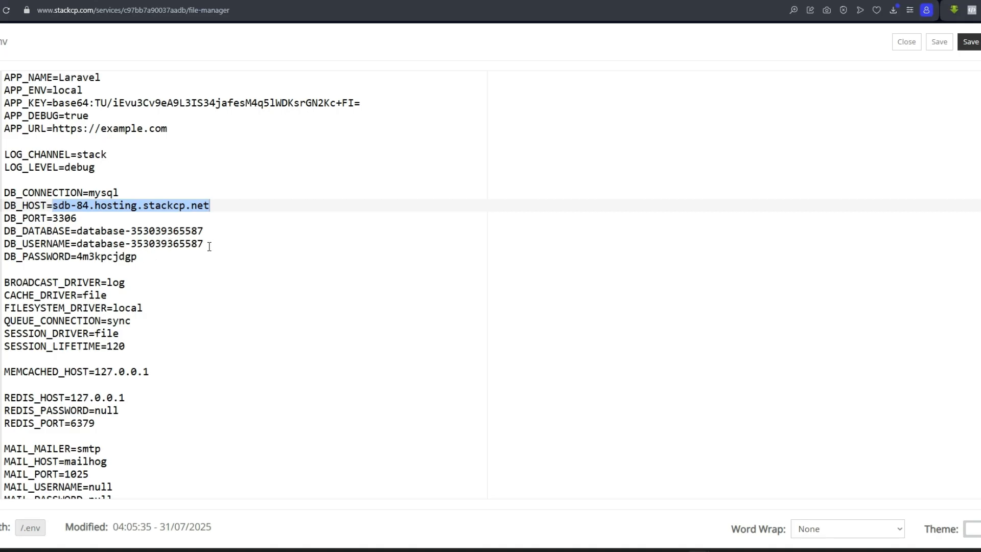
Step: Check the DB_USERNAME value in the .env file against the database entry on the MySQL databases page
drag(208, 244, 79, 244)
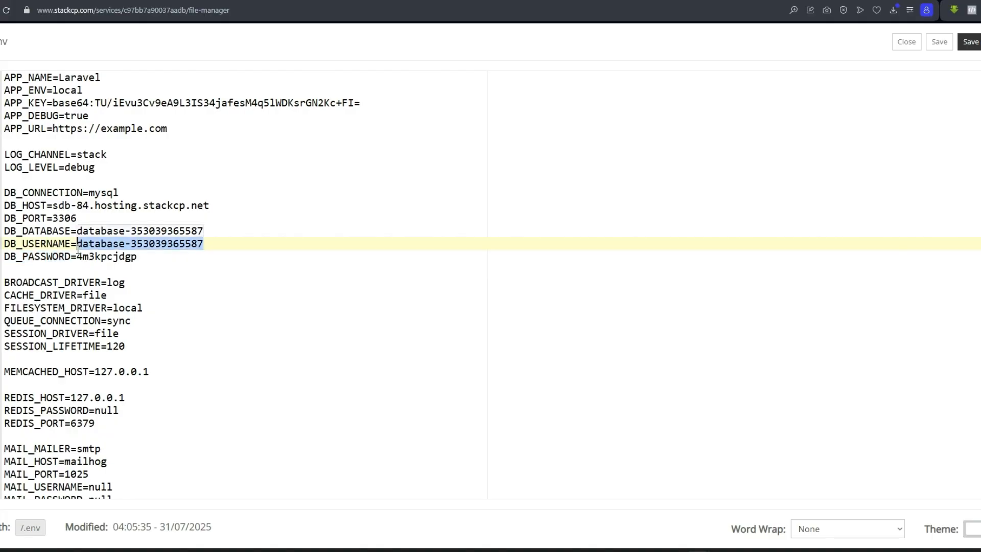
key(ctrl+Tab)
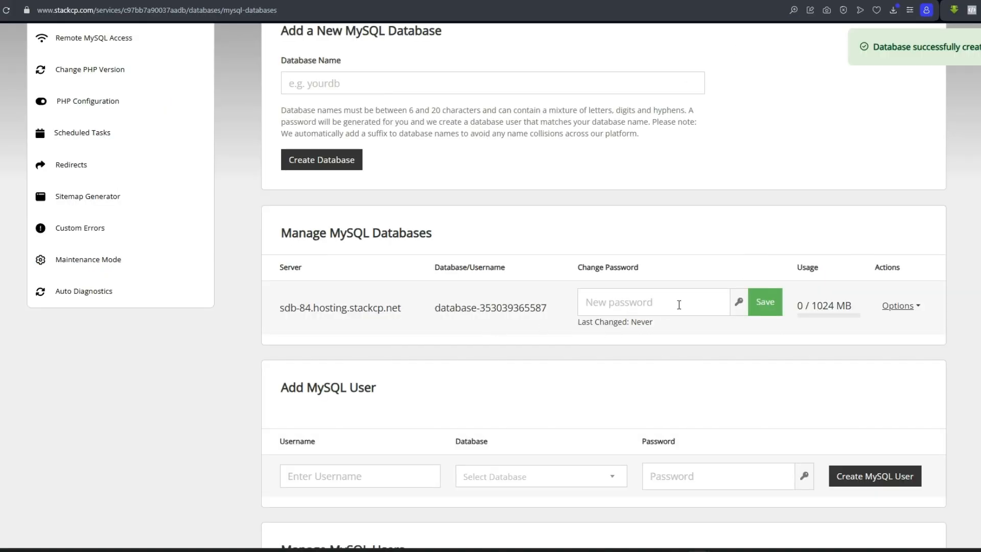
scroll(678, 306, up, 3)
key(ctrl+shift+Tab)
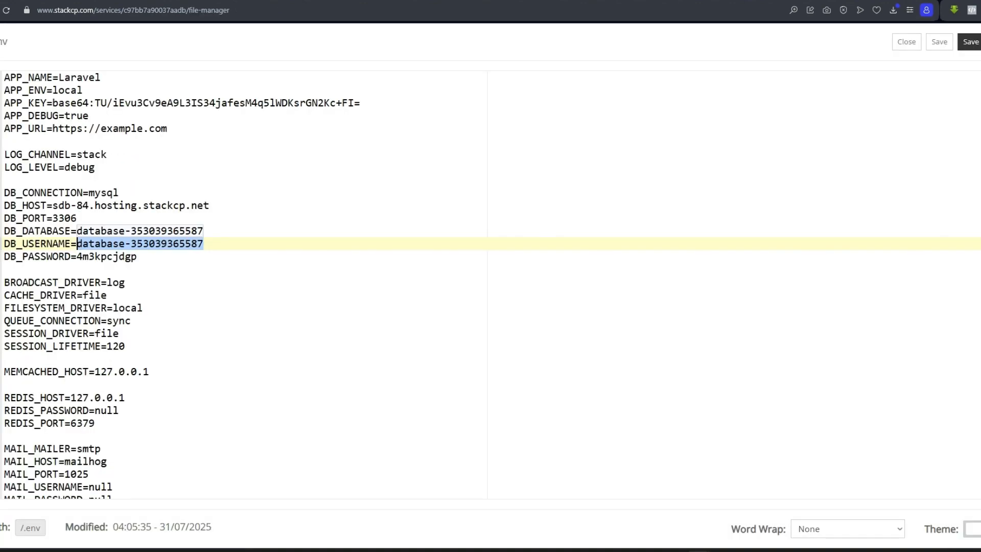